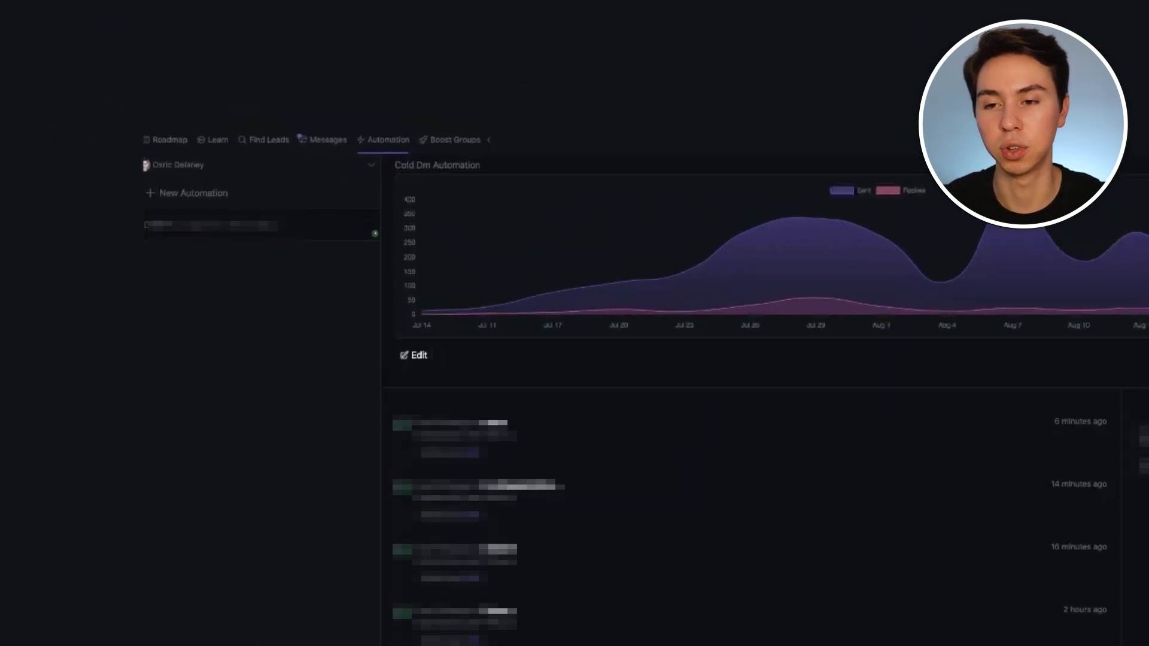
Step: Start a new lead source from Find Leads using the Lead Scraper for X accounts
{"action": "left_click", "coordinate": [313, 176]}
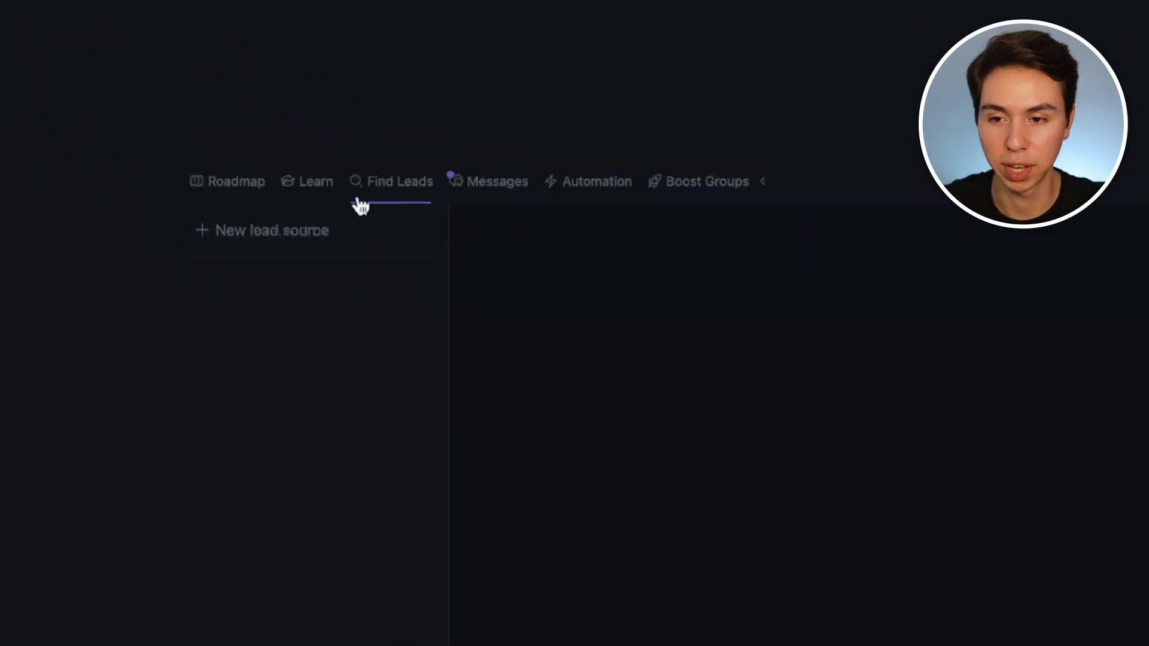
{"action": "left_click", "coordinate": [310, 238]}
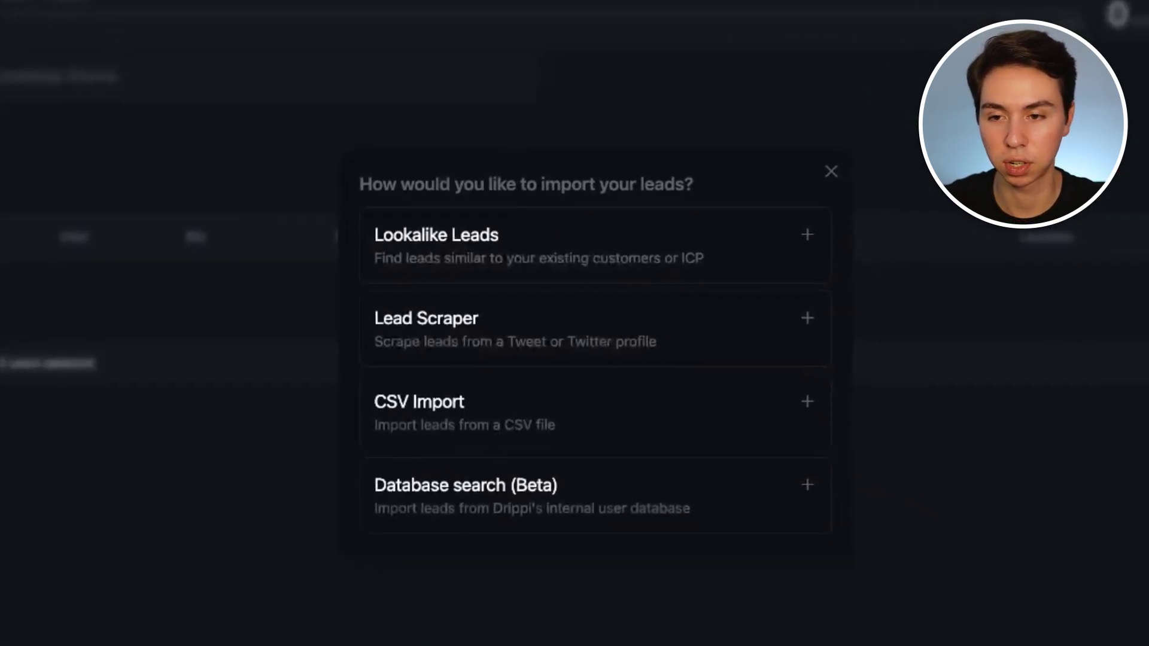
{"action": "left_click", "coordinate": [469, 324]}
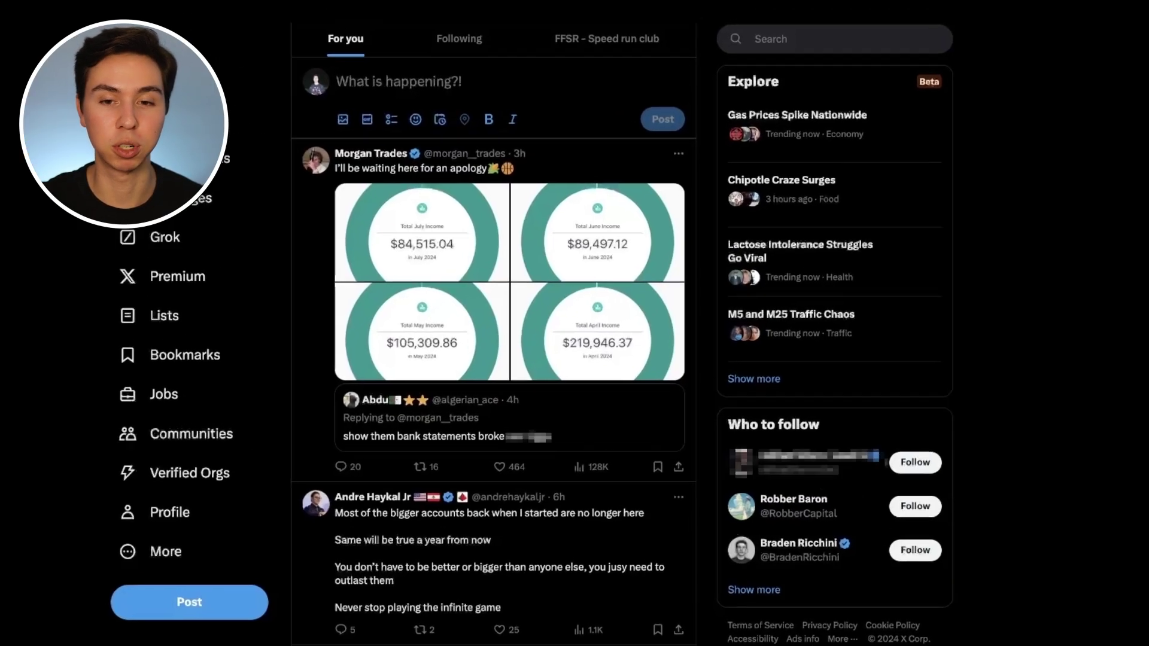
{"action": "left_click", "coordinate": [808, 19]}
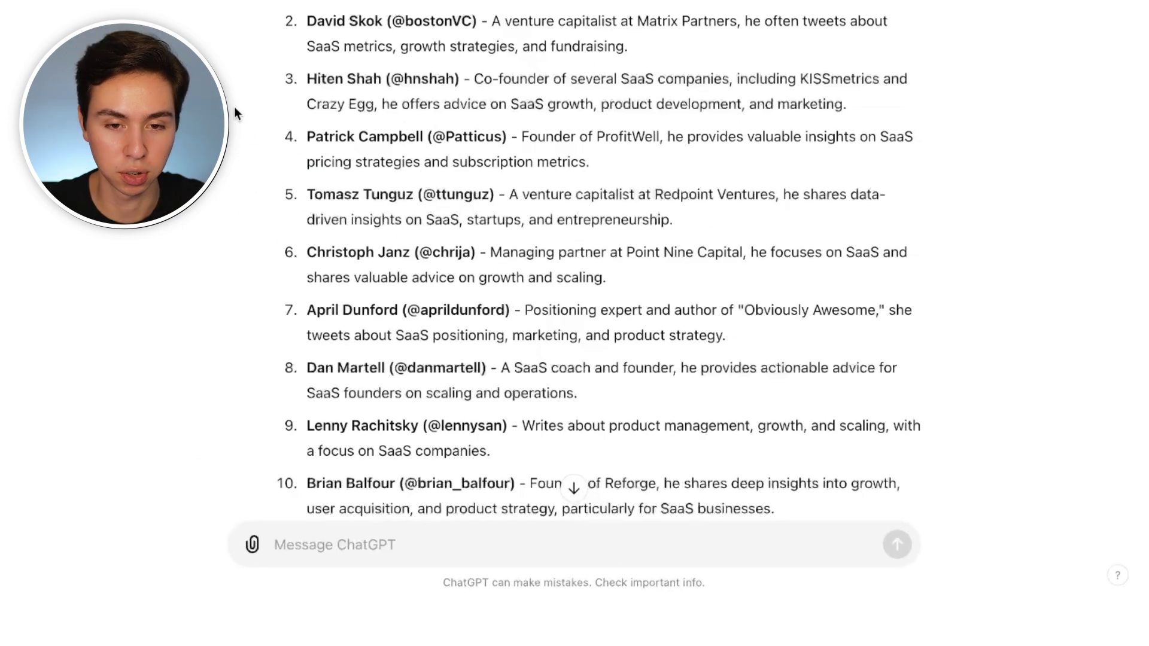
{"action": "scroll", "coordinate": [574, 360], "scroll_direction": "up", "scroll_amount": 5}
{"action": "scroll", "coordinate": [574, 359], "scroll_direction": "up", "scroll_amount": 5}
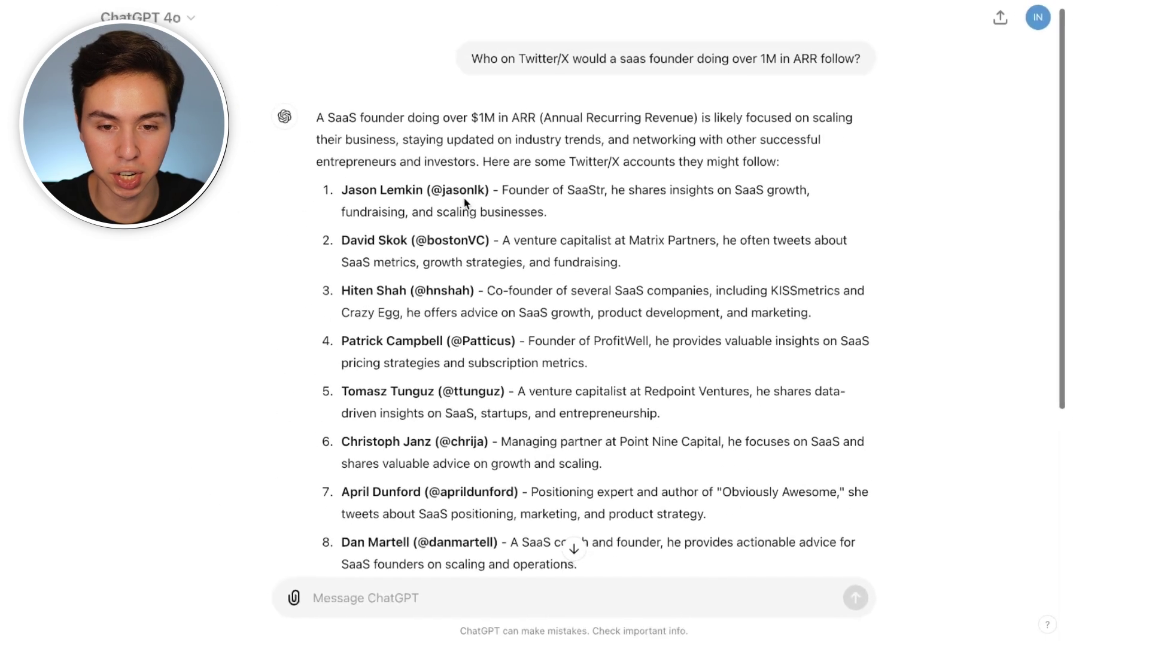
{"action": "scroll", "coordinate": [457, 199], "scroll_direction": "down", "scroll_amount": 5}
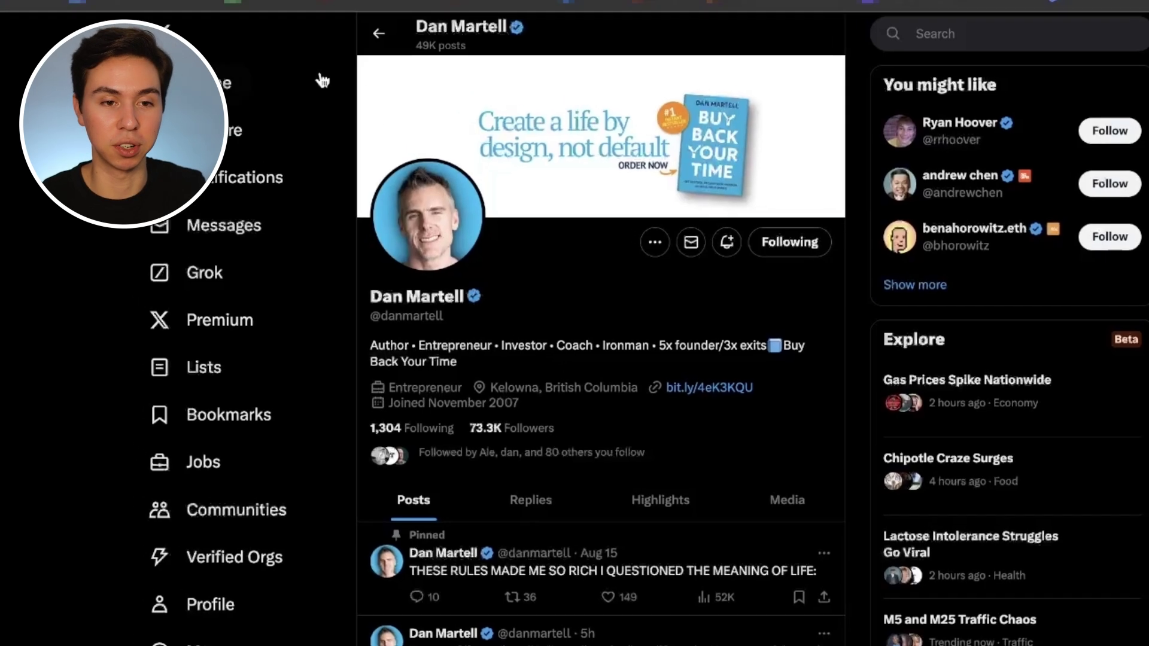
Step: Select Dan Martell's X profile URL in the address bar for copying
{"action": "left_click", "coordinate": [635, 318]}
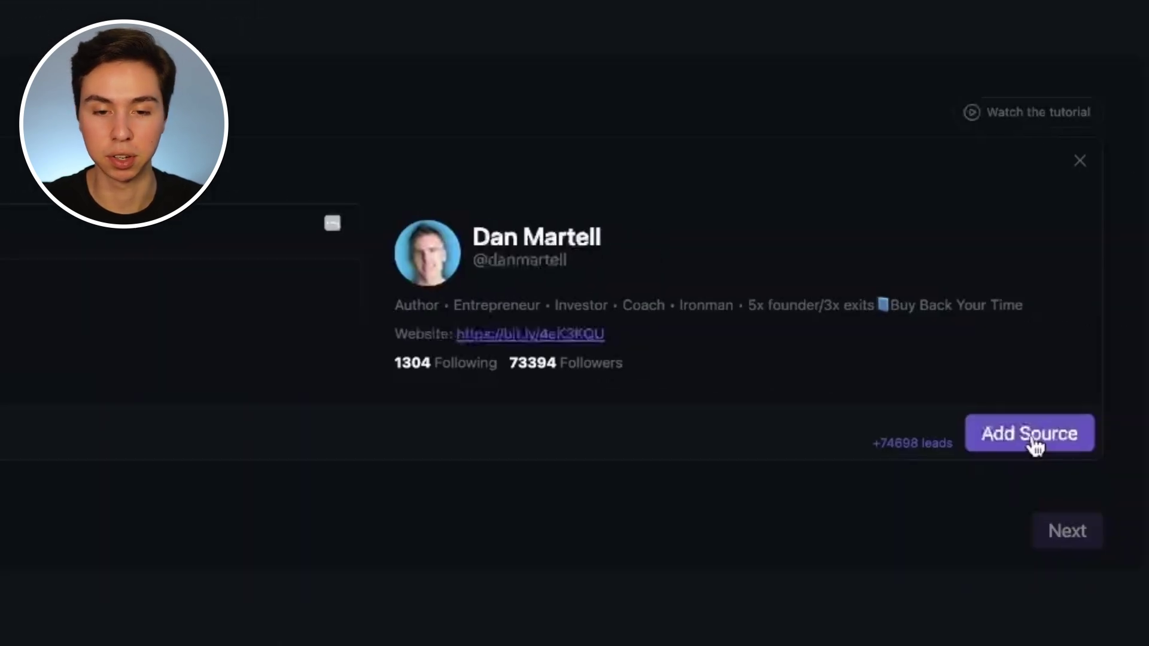
Step: Add the first influencer account as a source, then paste and submit the second account link
{"action": "left_click", "coordinate": [744, 416]}
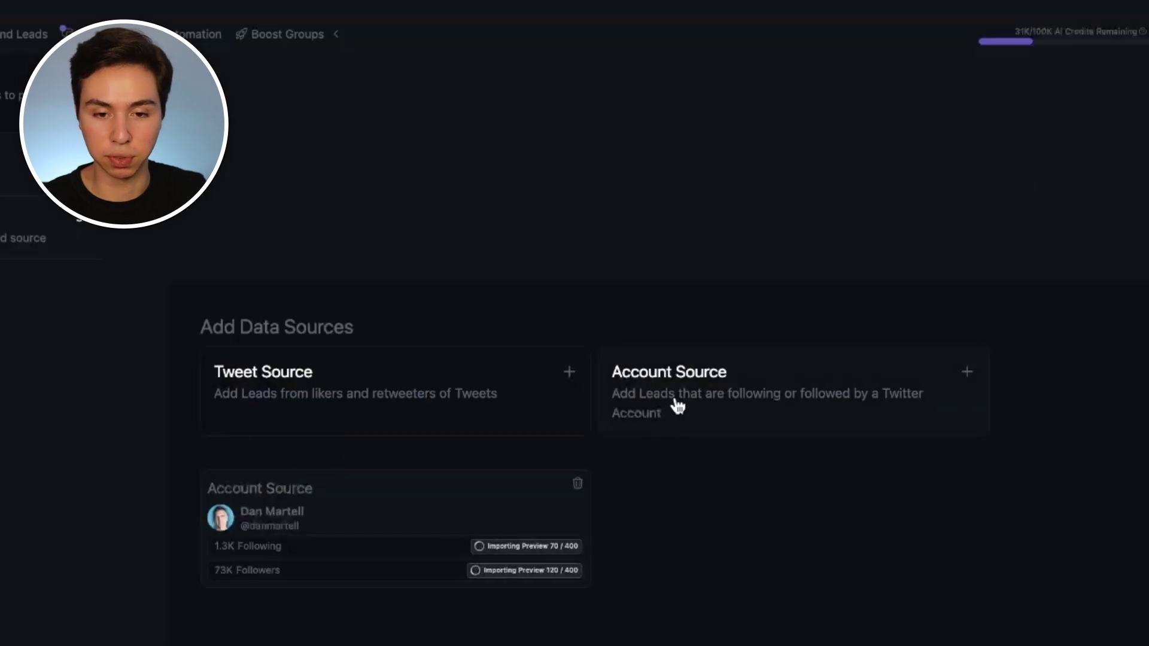
{"action": "left_click", "coordinate": [677, 406]}
{"action": "left_click", "coordinate": [499, 395]}
{"action": "type", "text": "https://x.com/jasonlk"}
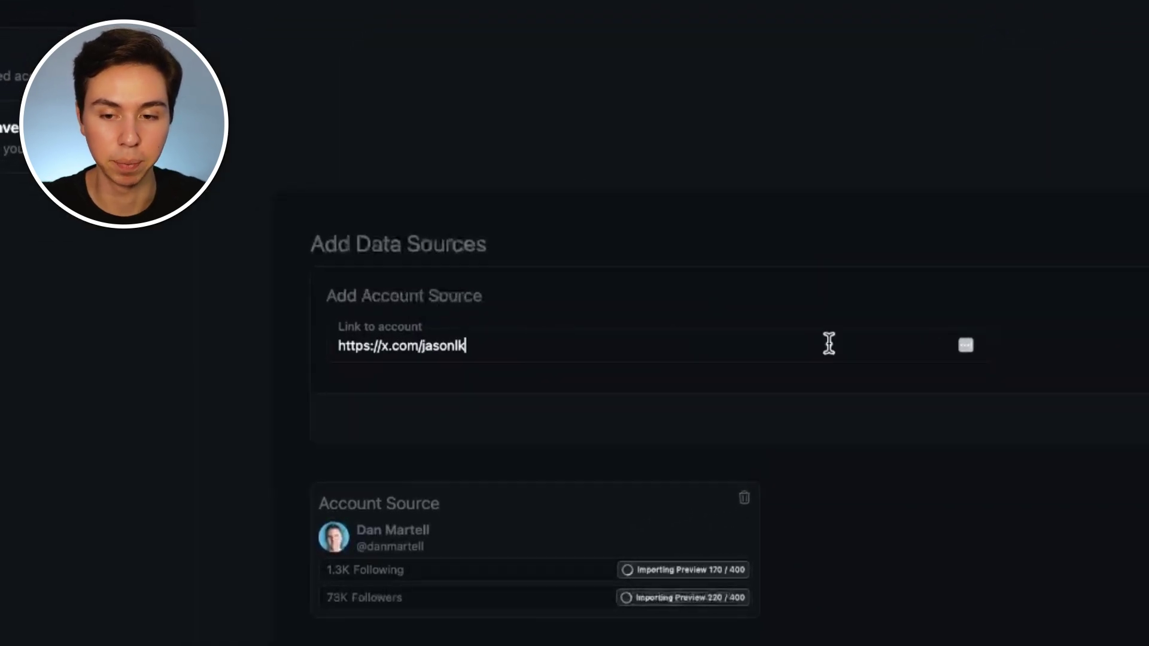
{"action": "key", "text": "Return"}
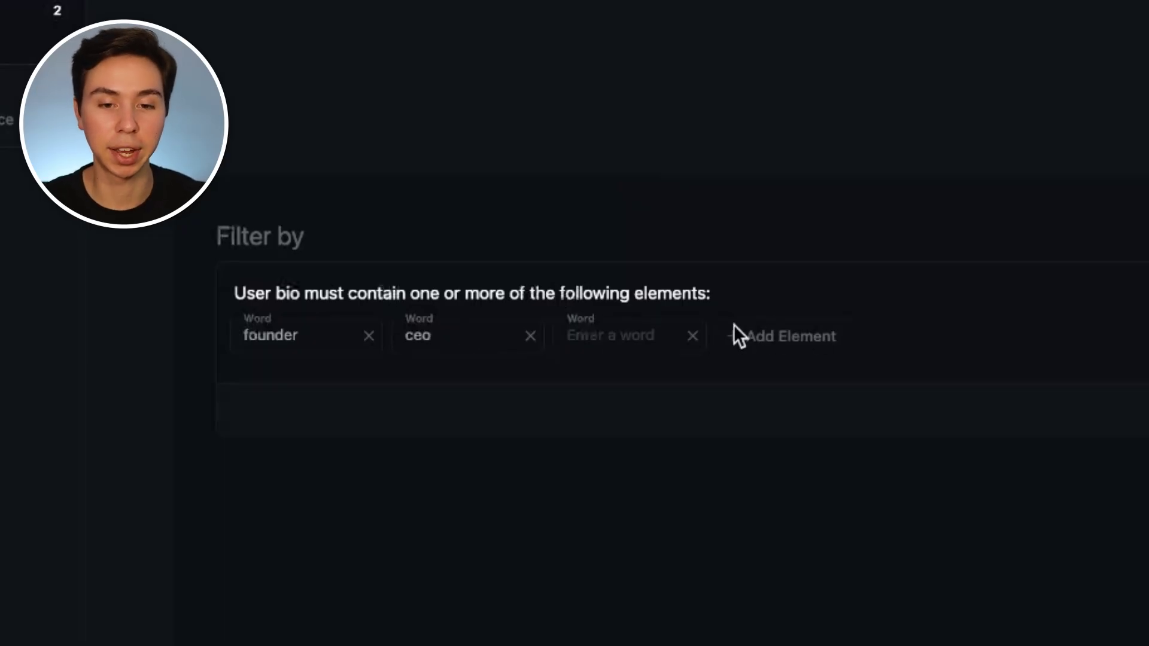
Step: Remove the empty third word from the founder/ceo bio contents filter
{"action": "left_click", "coordinate": [695, 337]}
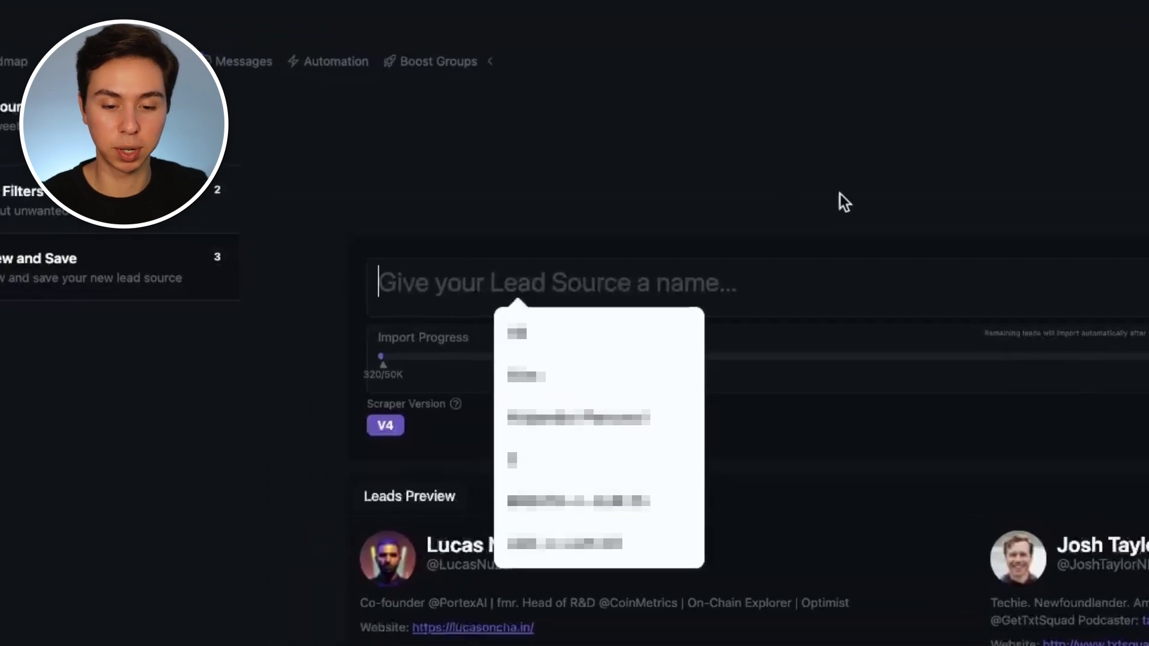
{"action": "type", "text": "T"}
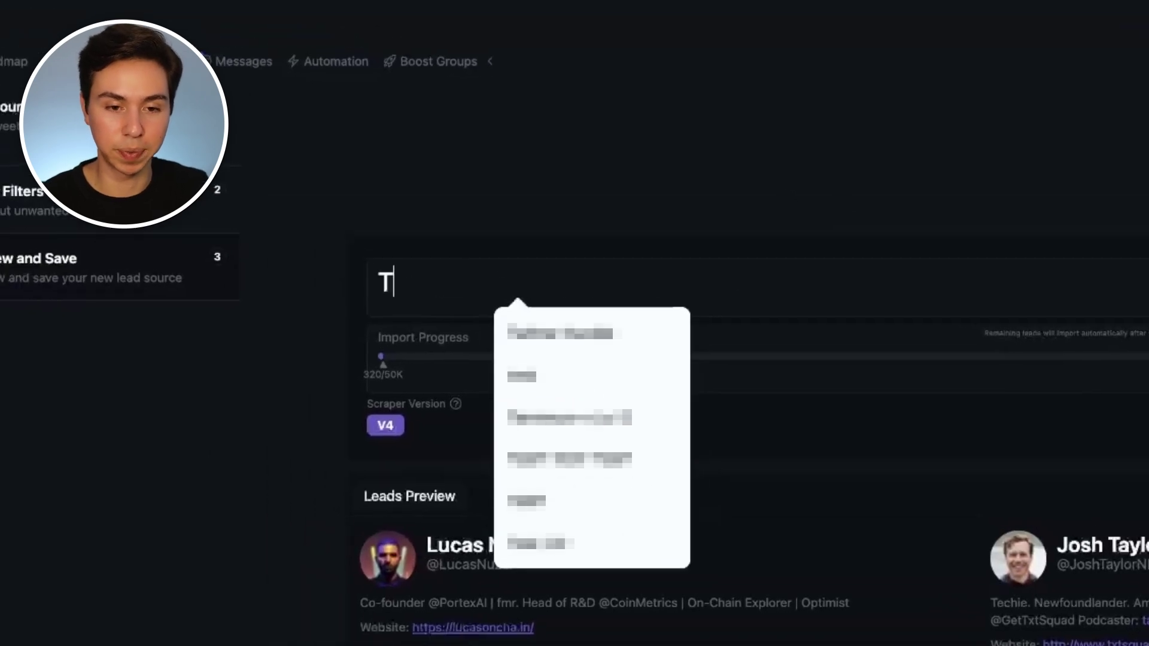
Step: Erase the mistyped characters in the lead source name
{"action": "key", "text": "BackSpace"}
{"action": "type", "text": "Saas "}
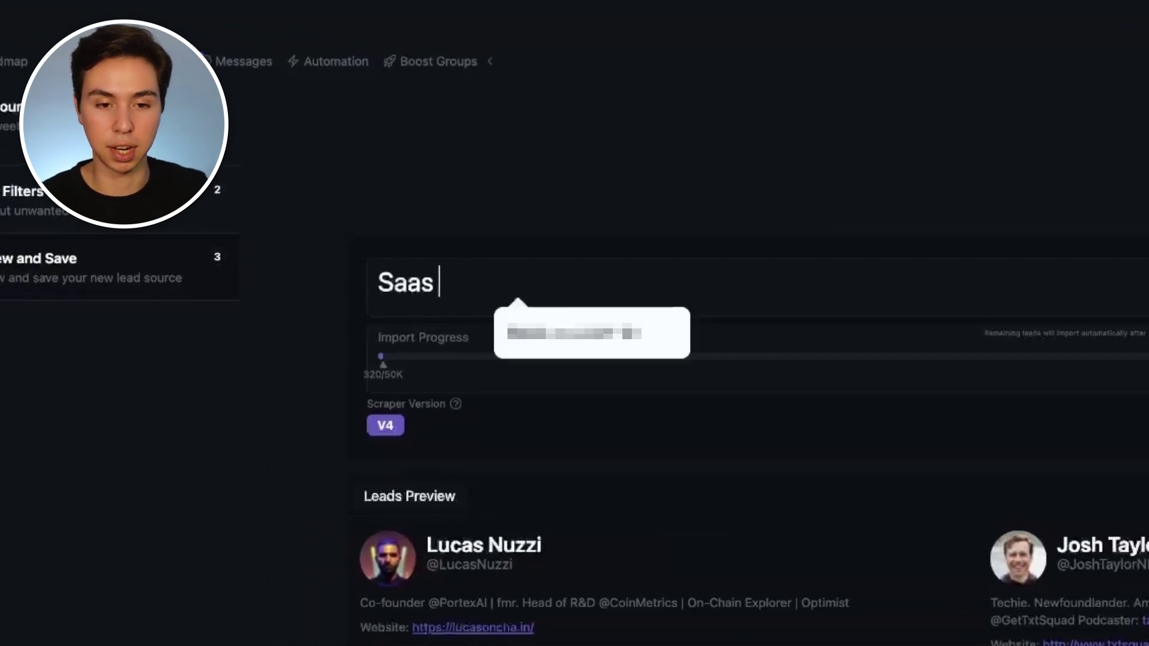
{"action": "type", "text": "Founders <>"}
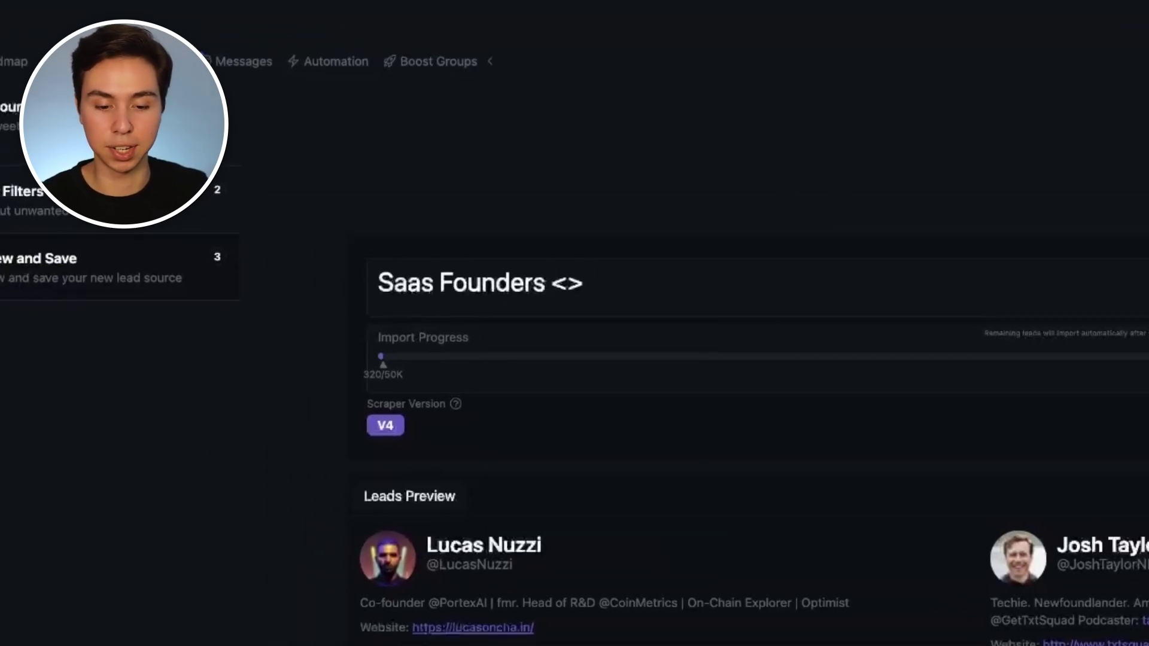
{"action": "type", "text": " DAT"}
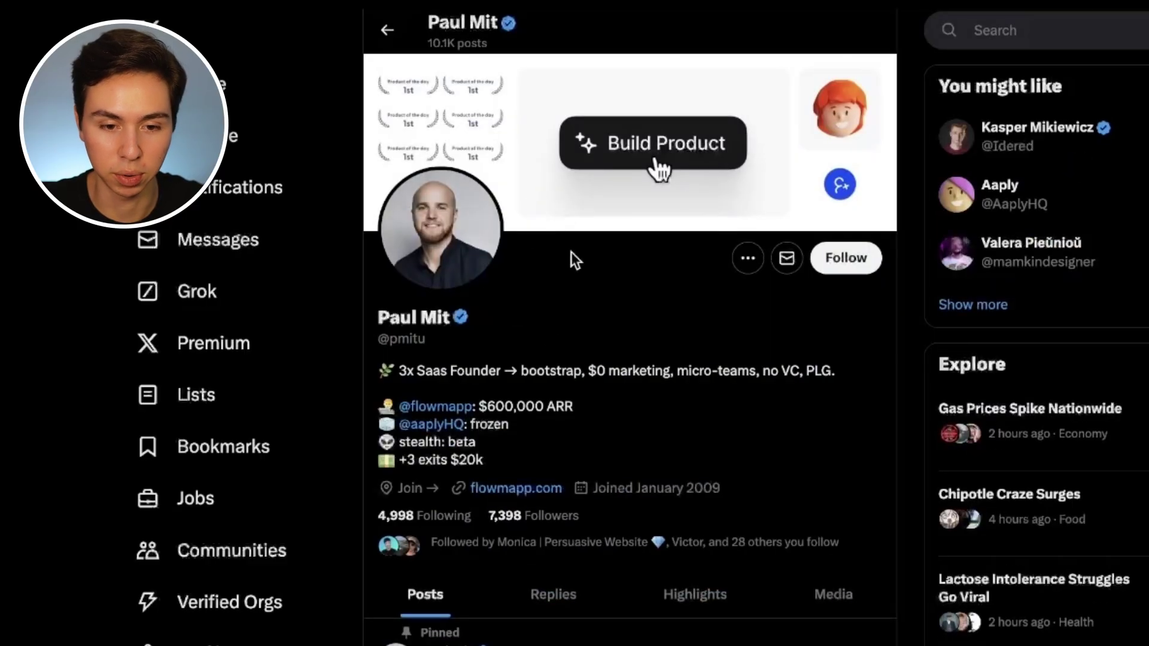
{"action": "scroll", "coordinate": [575, 259], "scroll_direction": "down", "scroll_amount": 5}
{"action": "scroll", "coordinate": [699, 179], "scroll_direction": "down", "scroll_amount": 3}
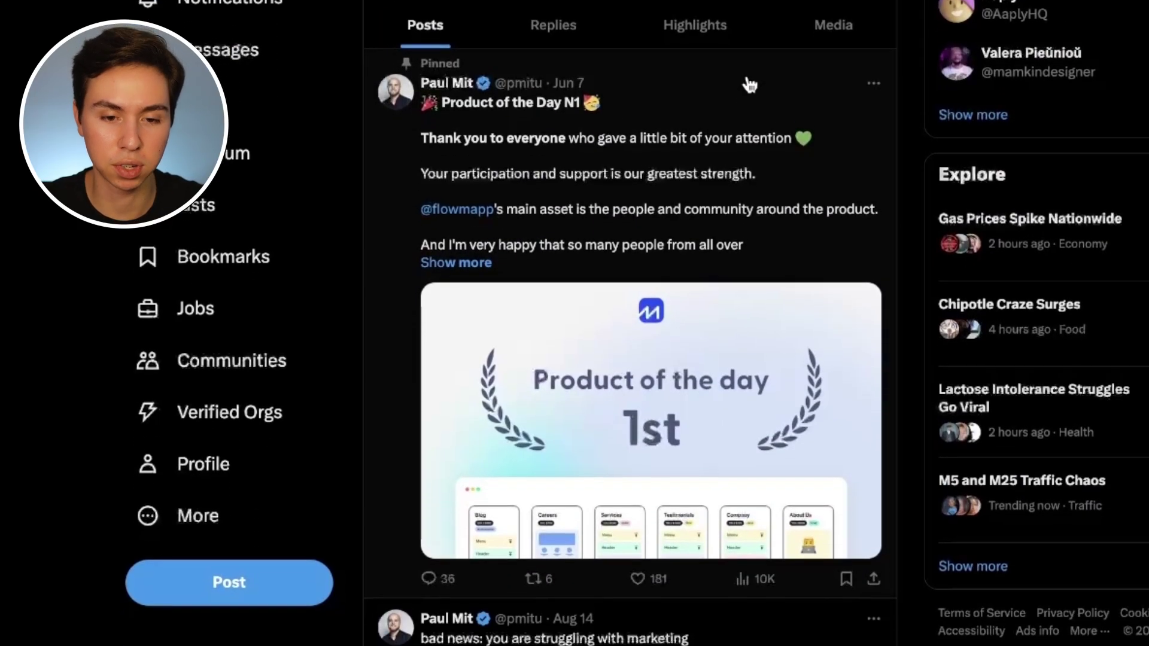
{"action": "scroll", "coordinate": [749, 85], "scroll_direction": "down", "scroll_amount": 5}
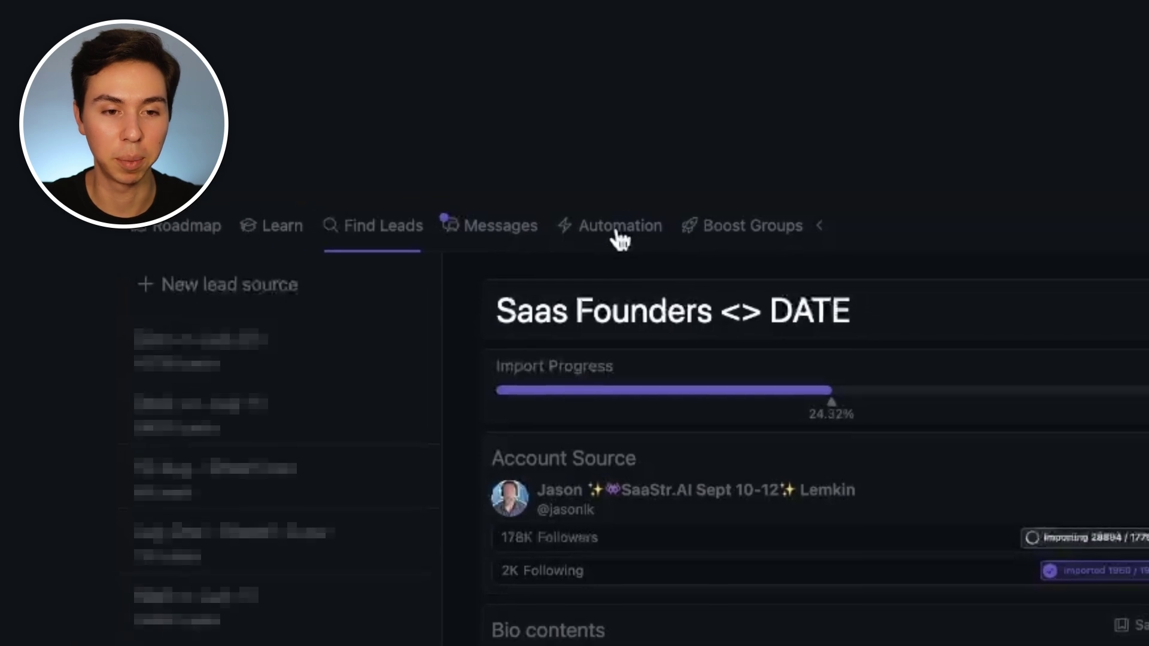
Step: Create a new Cold DM 2.0 automation from the Automations section
{"action": "left_click", "coordinate": [619, 230]}
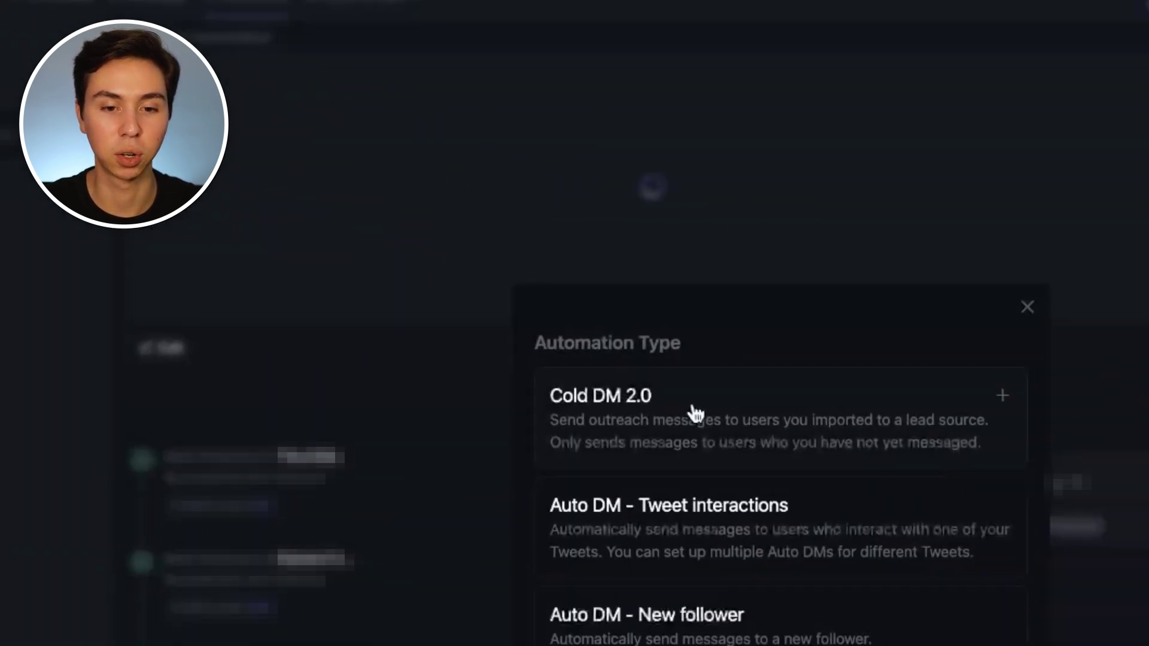
{"action": "left_click", "coordinate": [494, 326]}
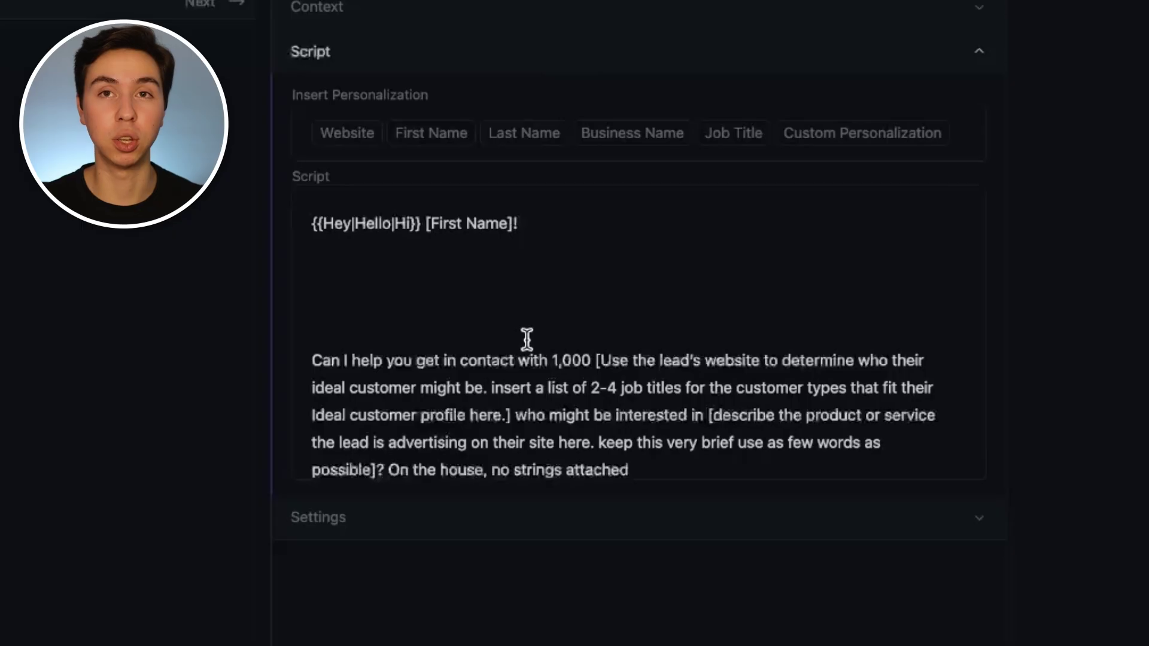
Step: Expand the Script Personalizer settings and highlight the ideal-customer AI instruction
{"action": "left_click", "coordinate": [365, 520]}
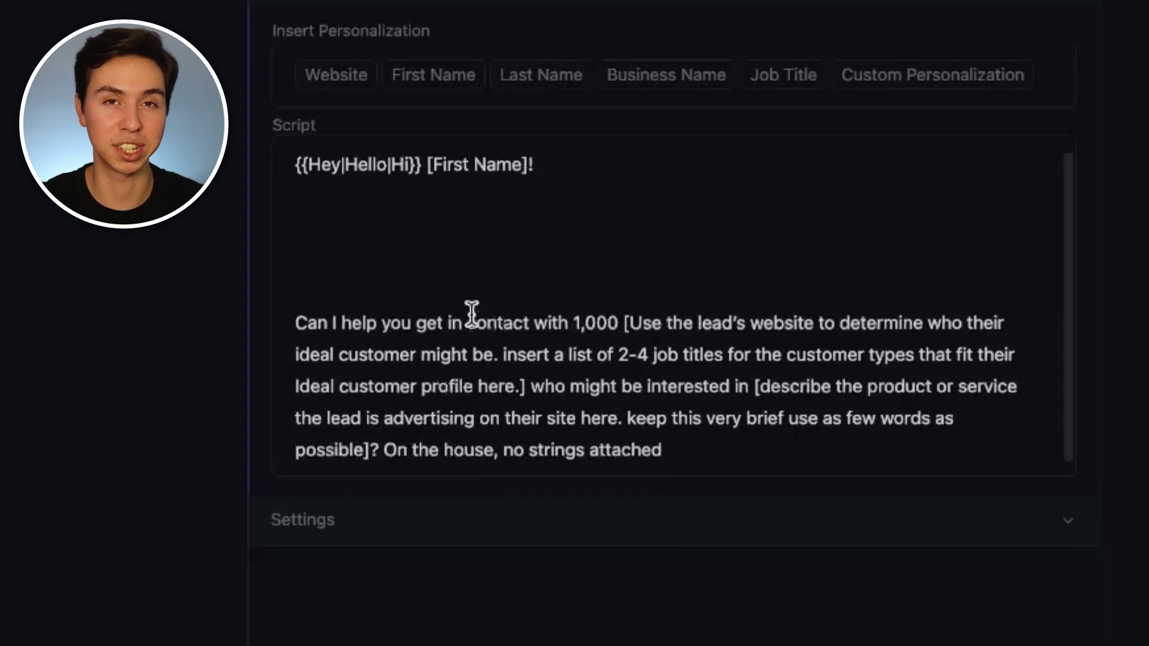
{"action": "scroll", "coordinate": [471, 313], "scroll_direction": "down", "scroll_amount": 1}
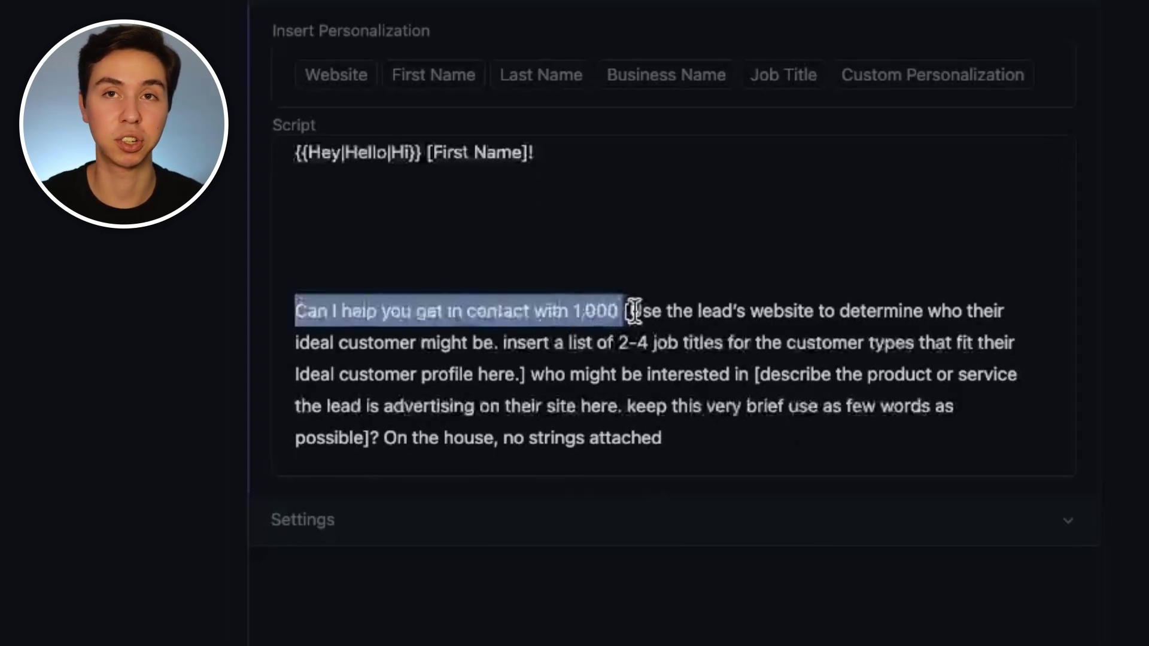
{"action": "left_click_drag", "start_coordinate": [628, 311], "coordinate": [882, 342]}
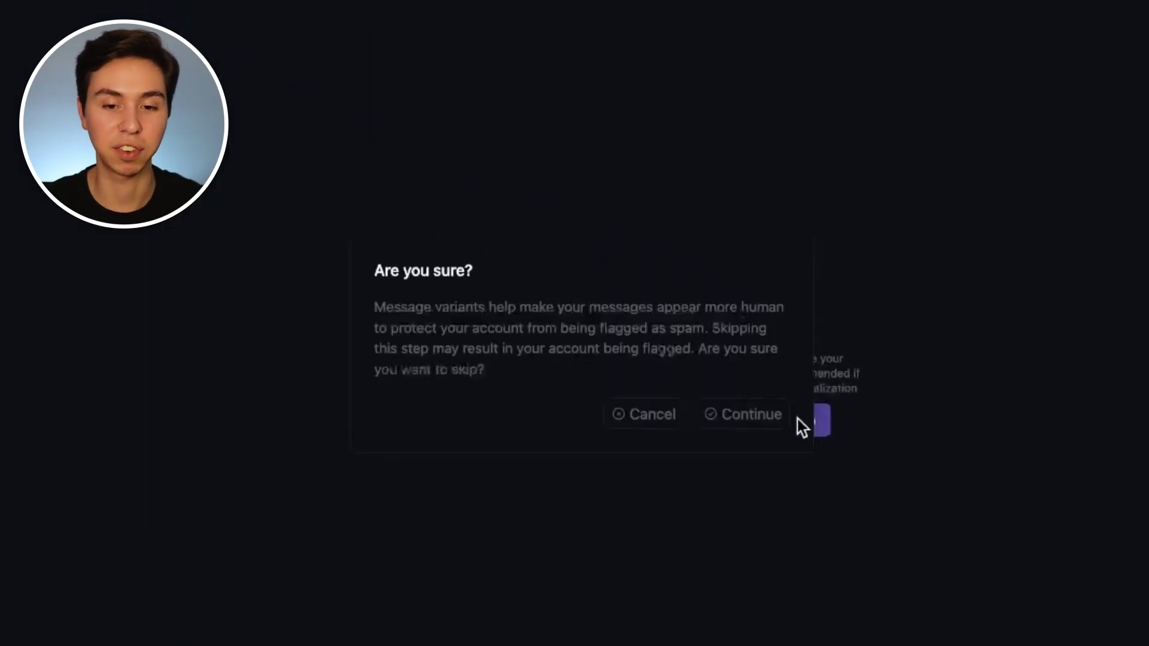
Step: Confirm skipping message variants and proceed to the sending schedule
{"action": "left_click", "coordinate": [749, 418]}
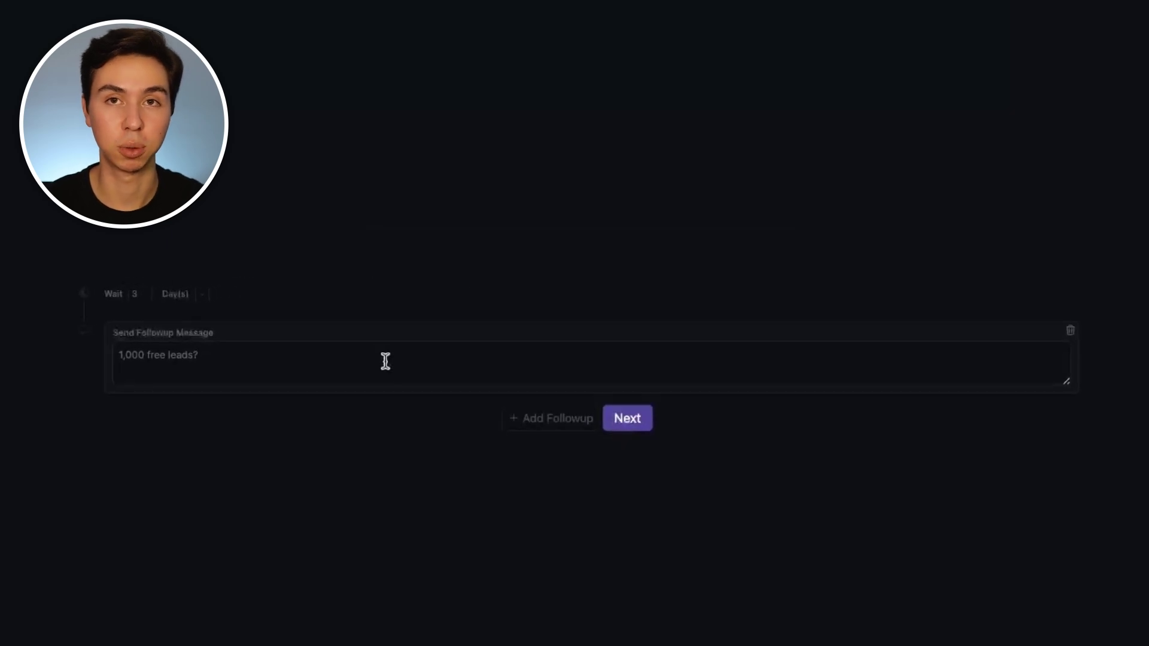
{"action": "left_click", "coordinate": [619, 417]}
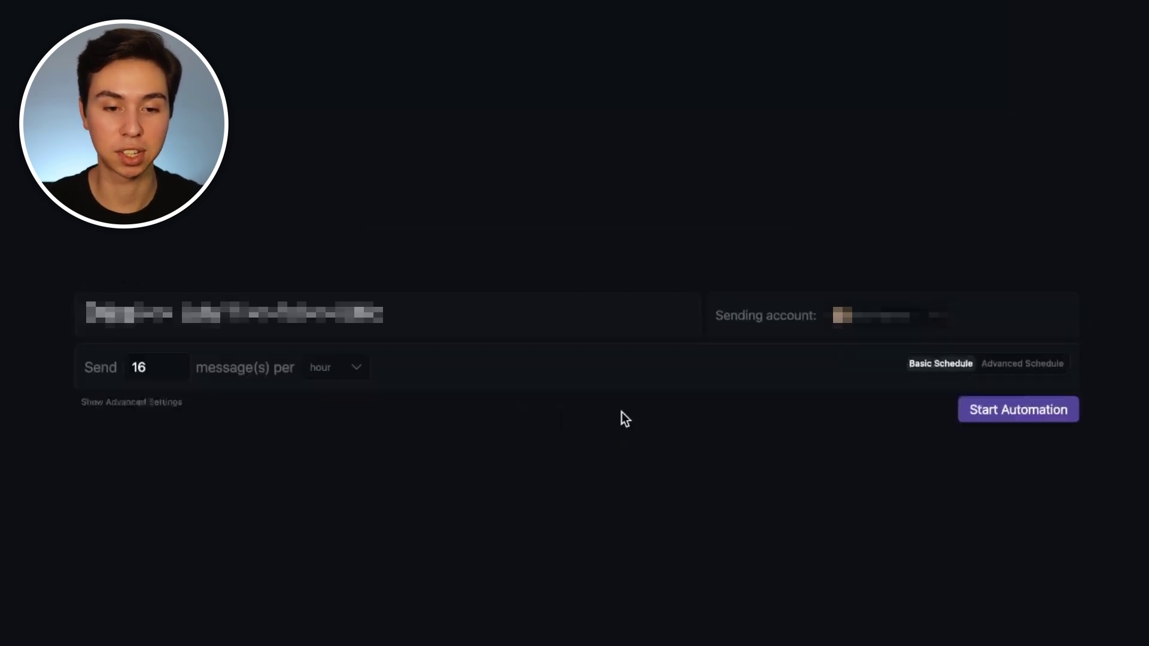
Step: Show advanced settings, pointing out Skip Previously Contacted and Prevent Cross Account Duplicates
{"action": "left_click", "coordinate": [159, 411]}
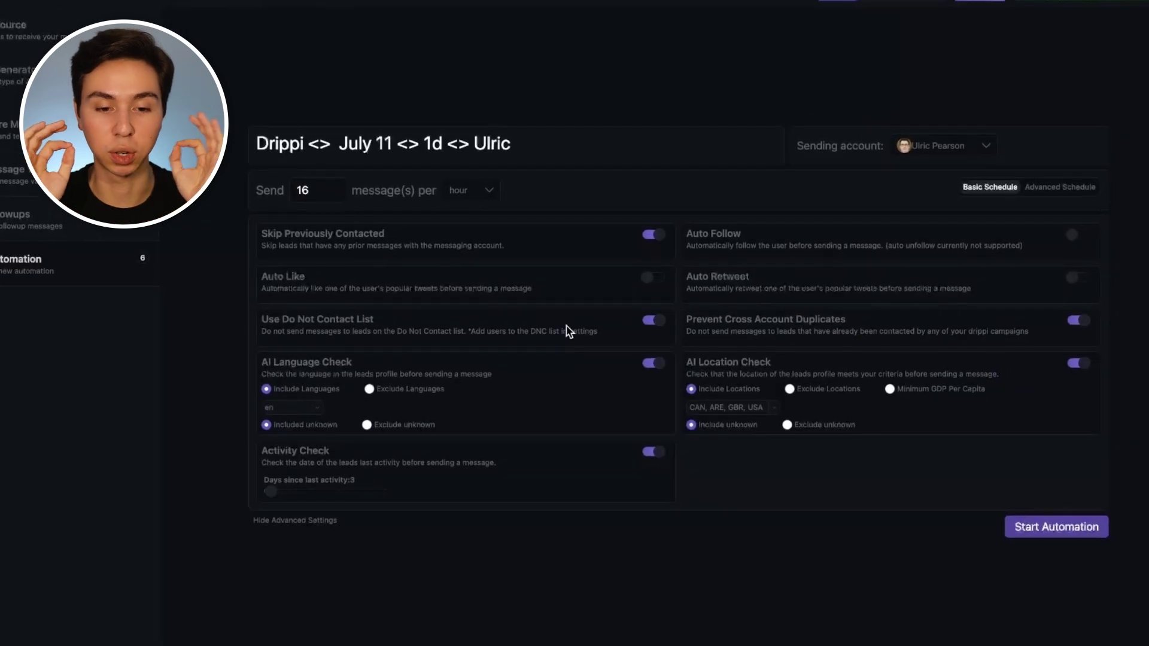
{"action": "left_click_drag", "start_coordinate": [262, 232], "coordinate": [386, 232]}
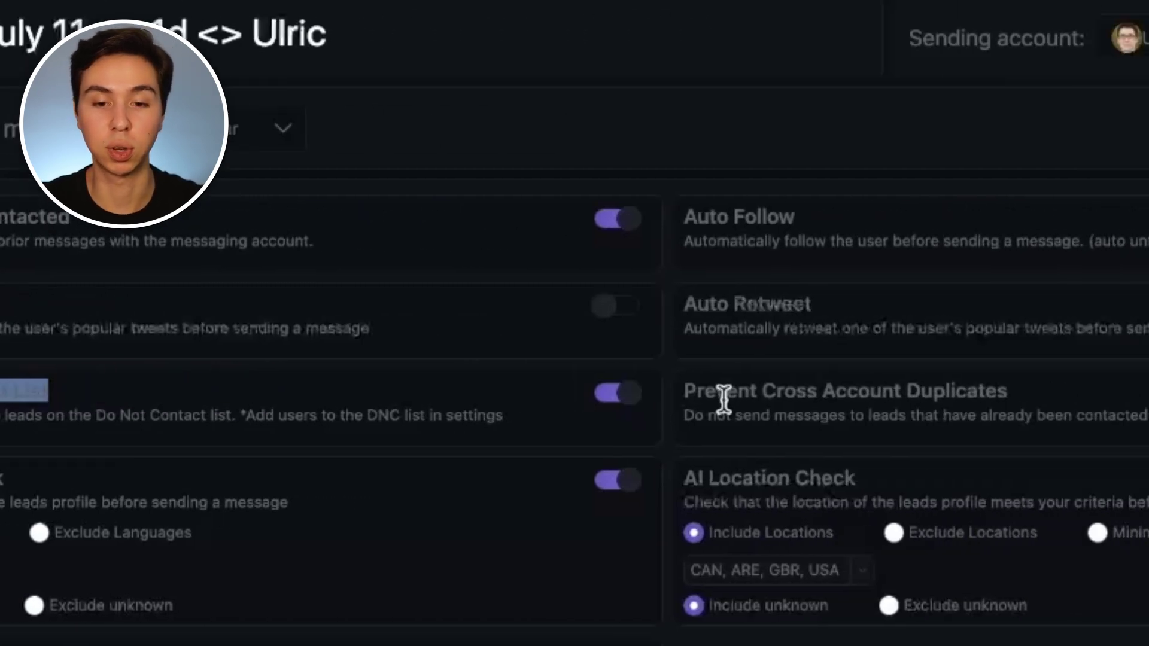
{"action": "left_click_drag", "start_coordinate": [718, 389], "coordinate": [615, 405]}
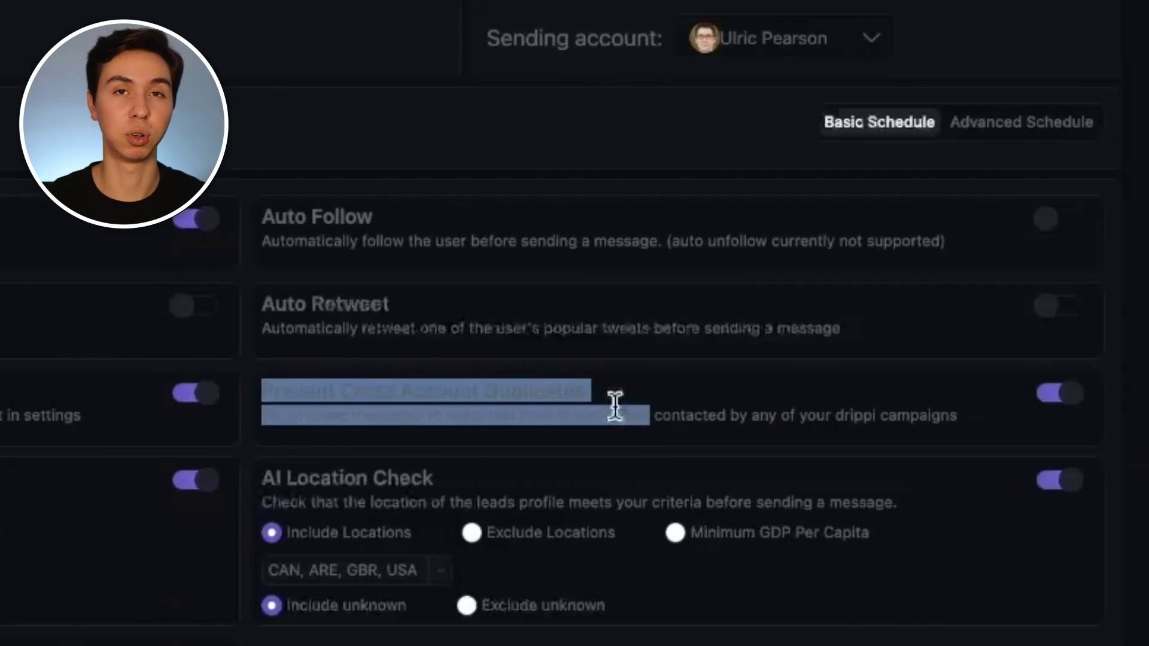
{"action": "scroll", "coordinate": [615, 405], "scroll_direction": "down", "scroll_amount": 4}
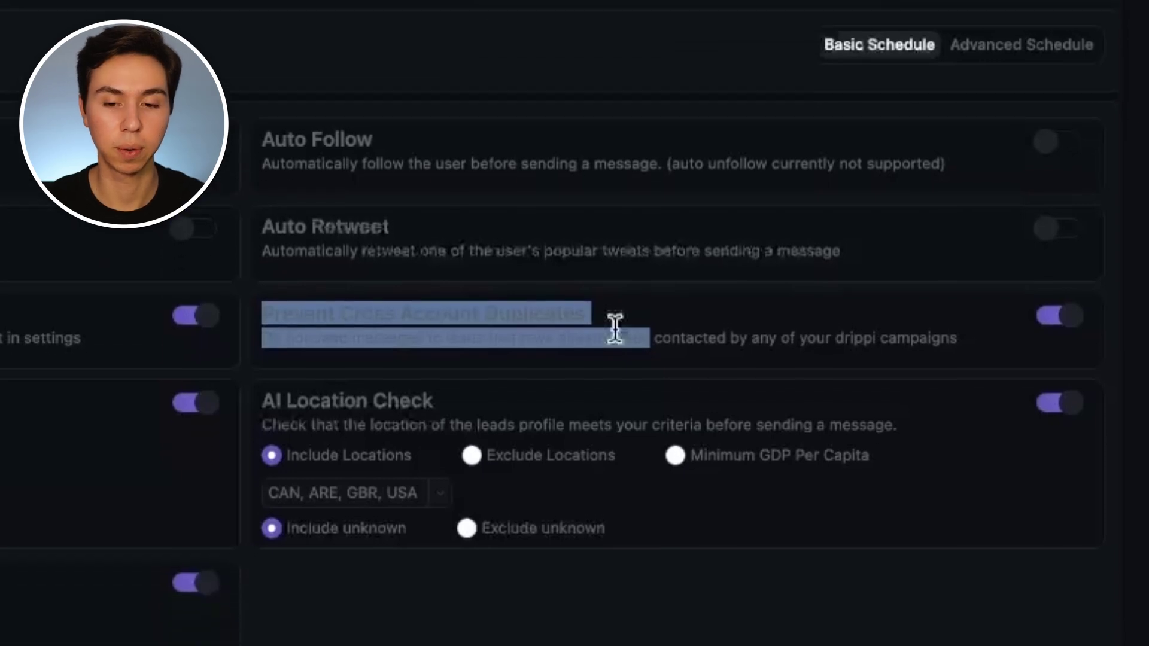